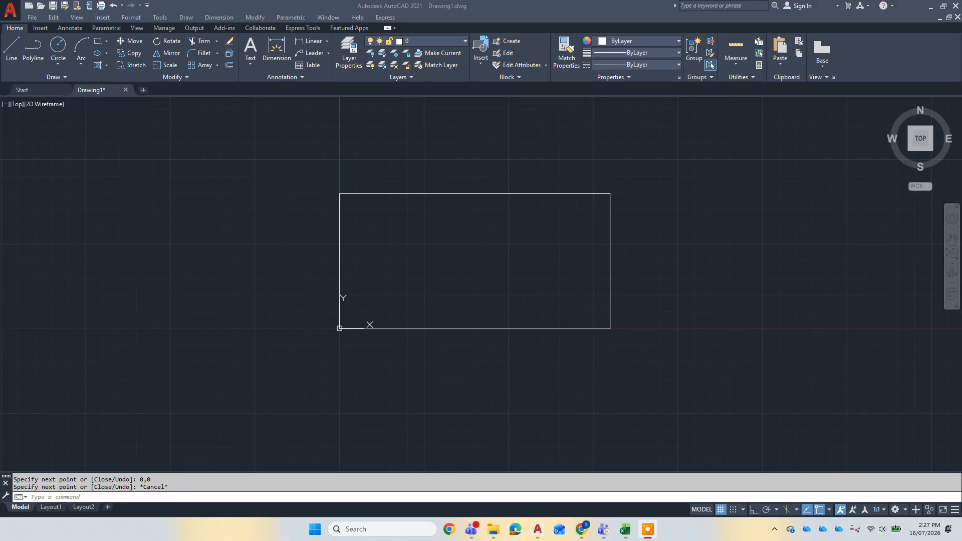
# - Erase the existing rectangle that starts at the origin, removing all four of its lines
pyautogui.click(639, 358)
pyautogui.click(266, 172)
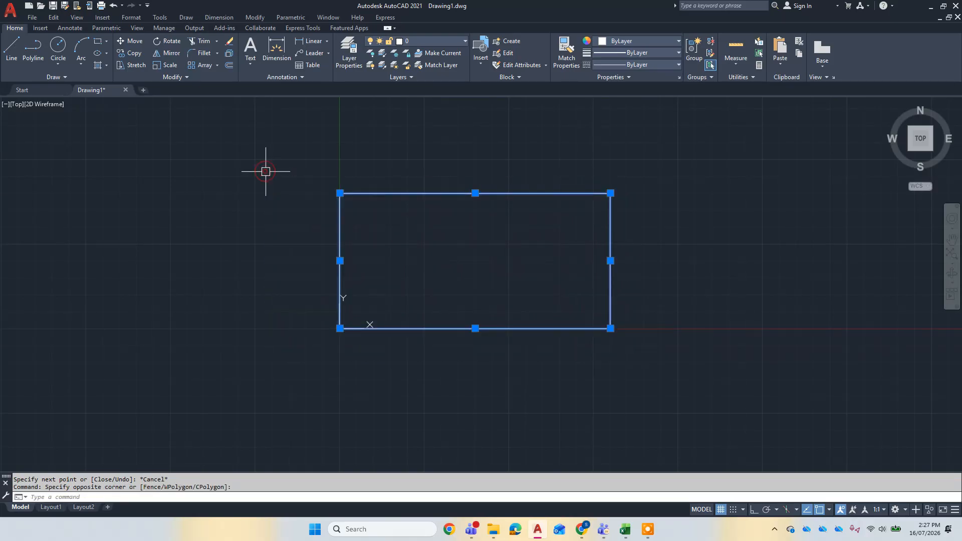
pyautogui.press('Delete')
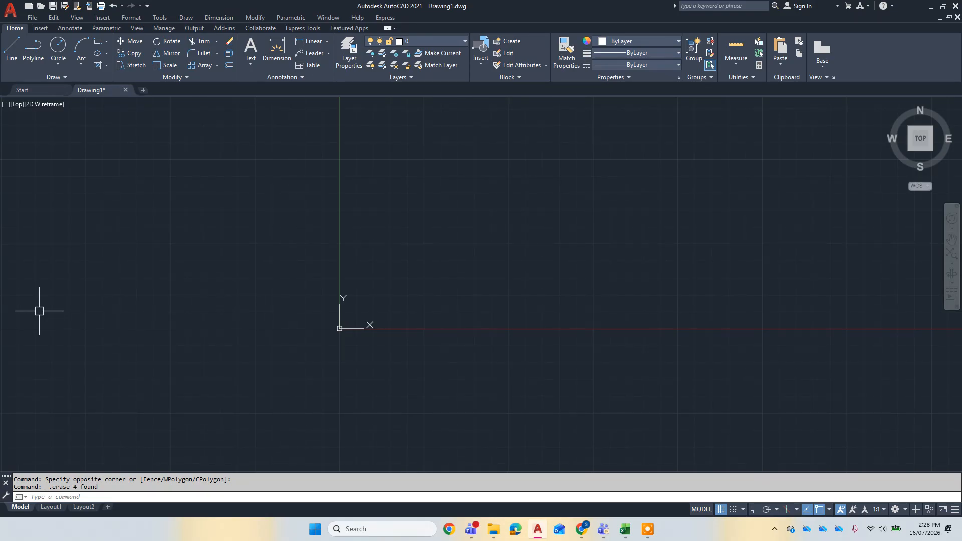
pyautogui.click(134, 495)
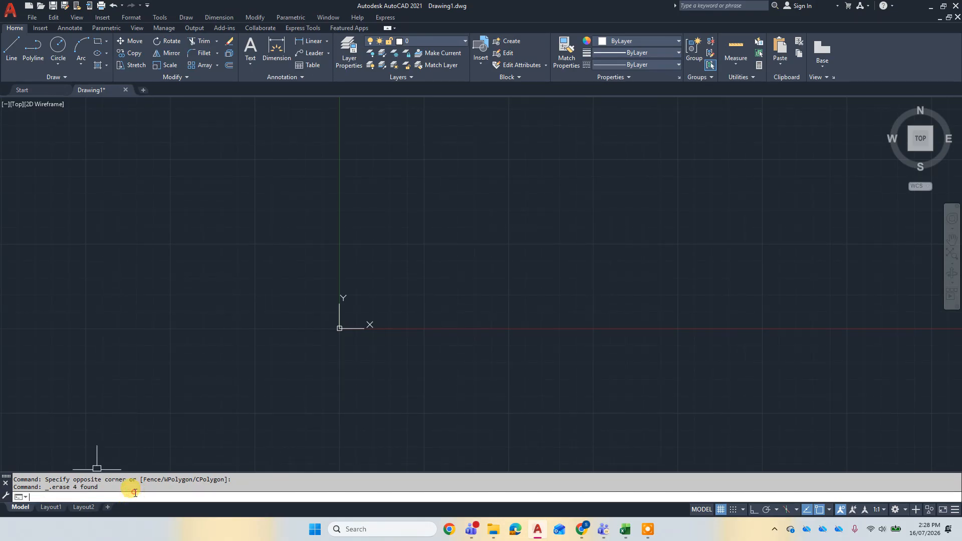
pyautogui.write('L')
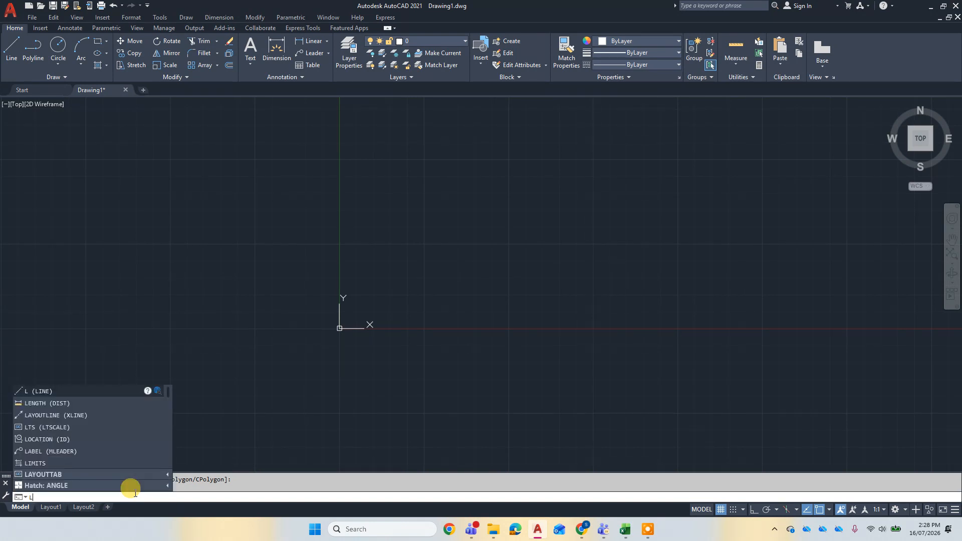
pyautogui.press('Return')
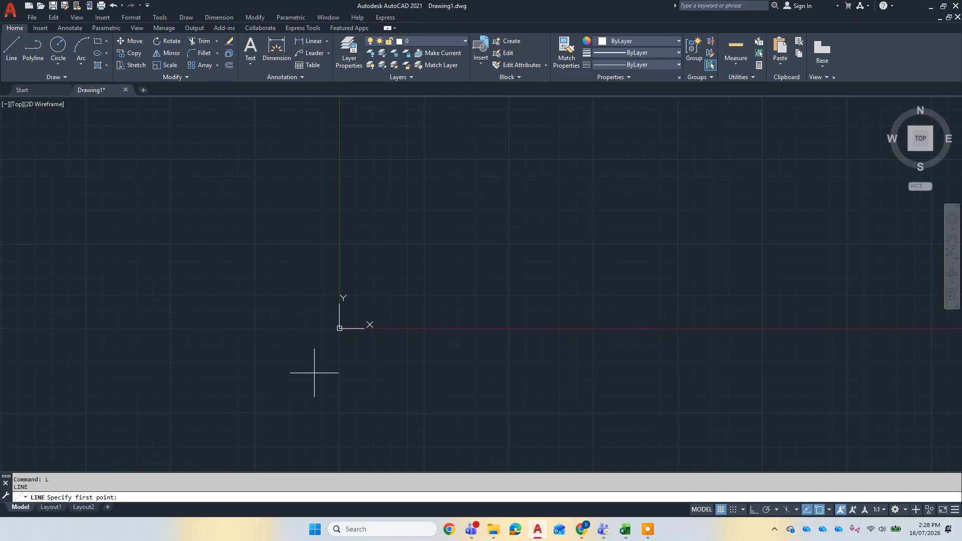
pyautogui.click(482, 201)
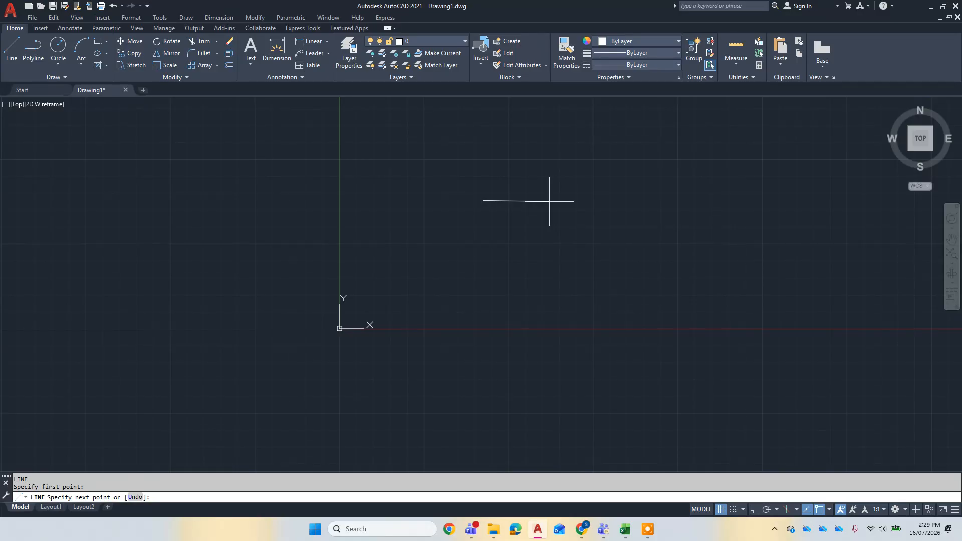
pyautogui.press('F8')
pyautogui.write('@20')
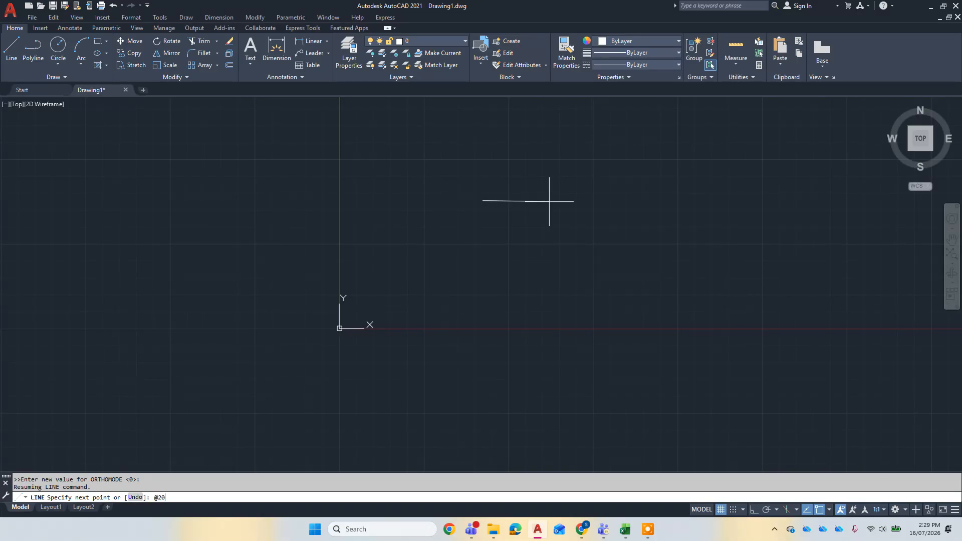
pyautogui.write('0,')
pyautogui.write('0')
pyautogui.press('Return')
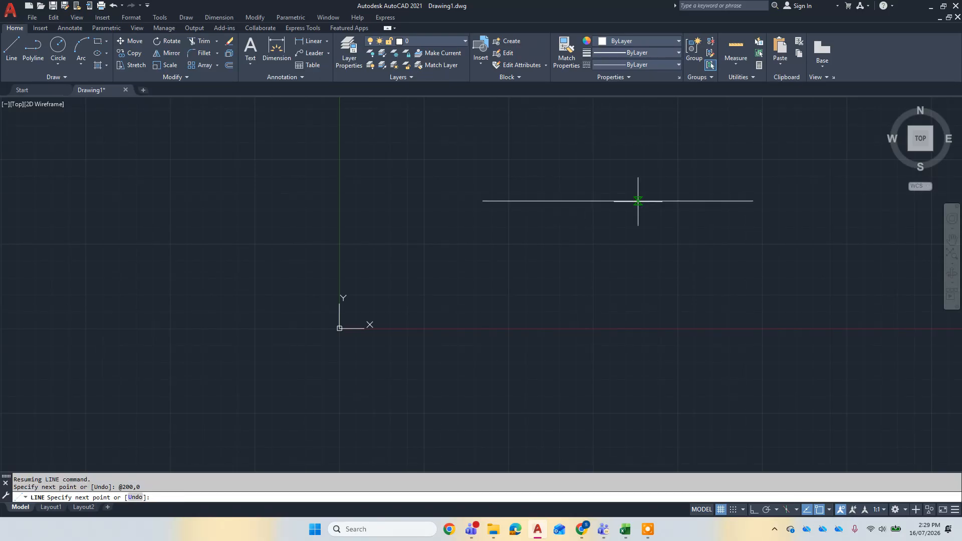
# - Continue the line upward from the bottom side's right end with the relative coordinates @0,100
pyautogui.scroll(-2, 737, 226)
pyautogui.scroll(4, 736, 225)
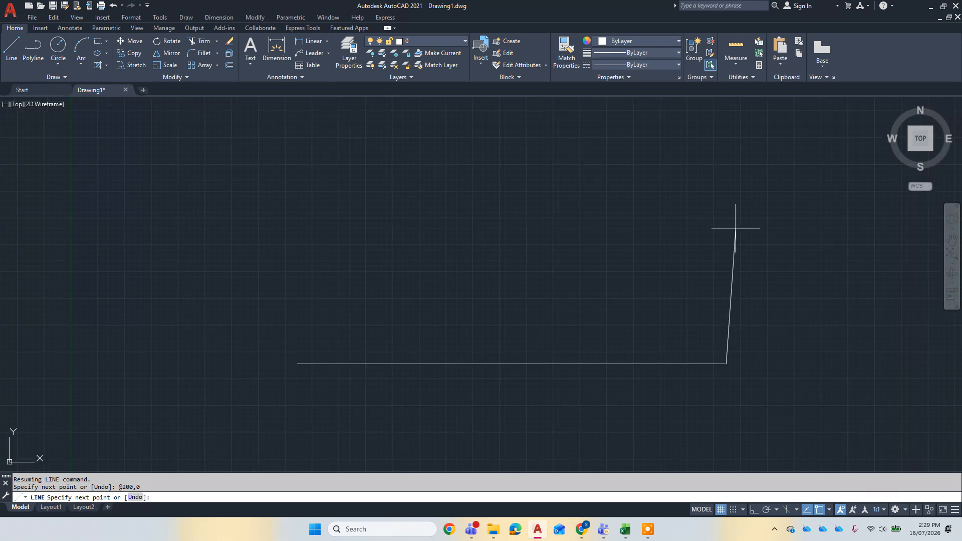
pyautogui.write('@0,100')
pyautogui.press('Return')
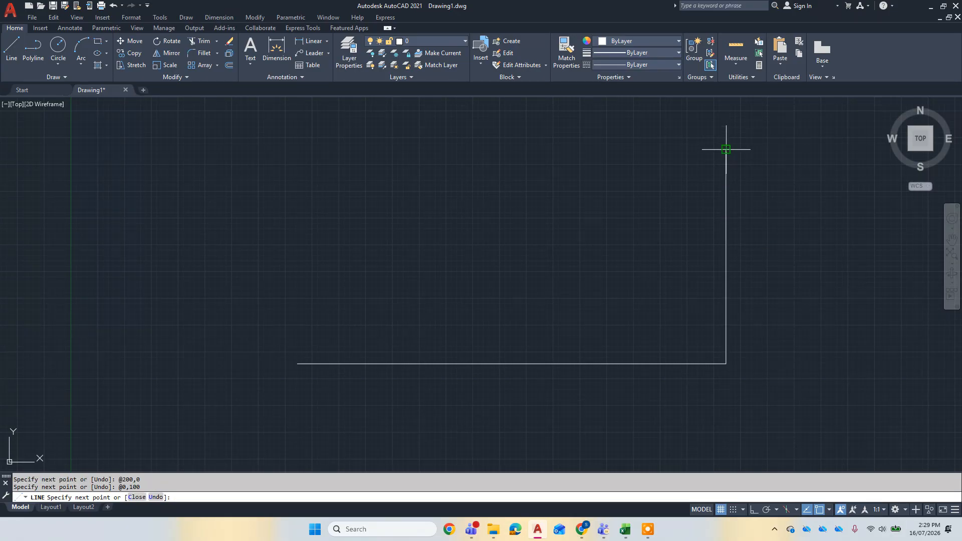
# - Complete the rectangle with line segments to @-200,0 and @0,-100, and end the line with the Close option
pyautogui.write('@')
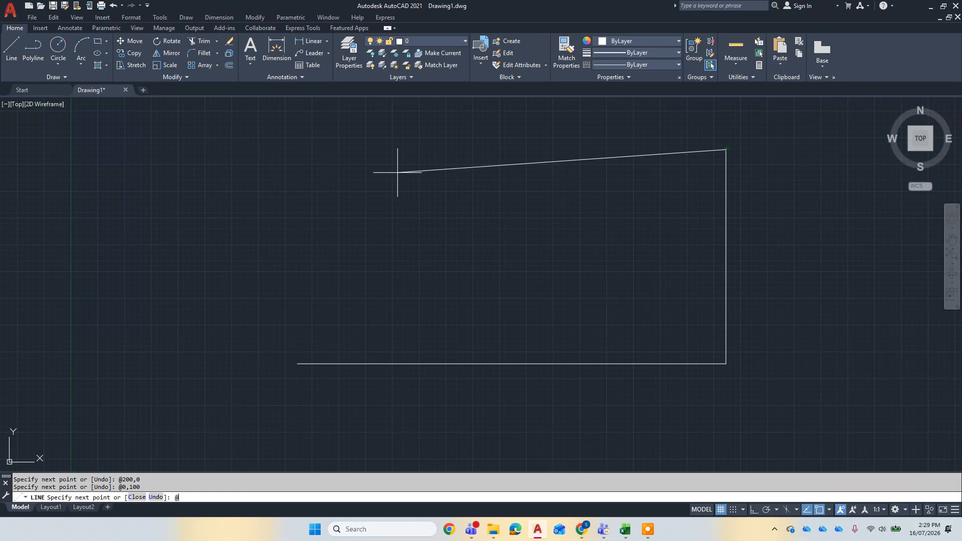
pyautogui.write('-200,0')
pyautogui.press('Return')
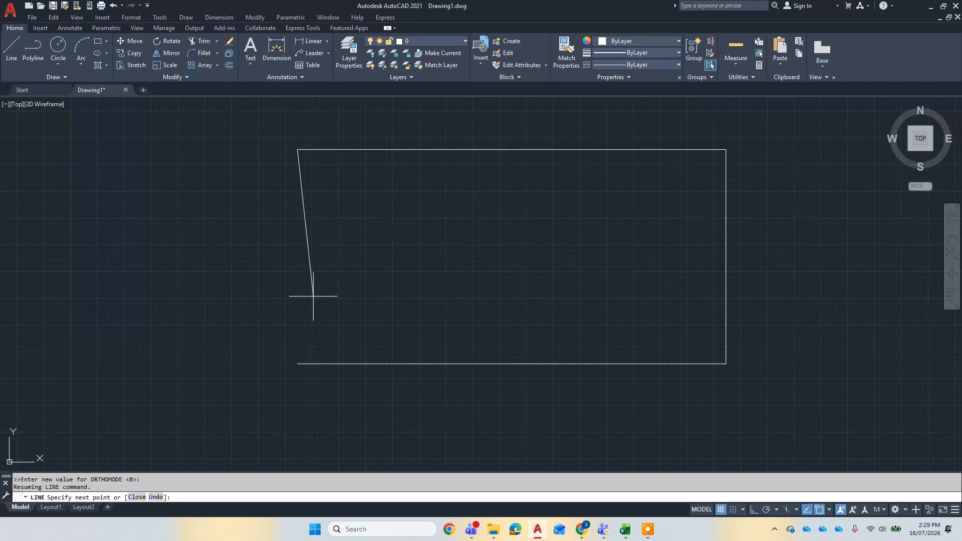
pyautogui.write('@0,-100')
pyautogui.press('Return')
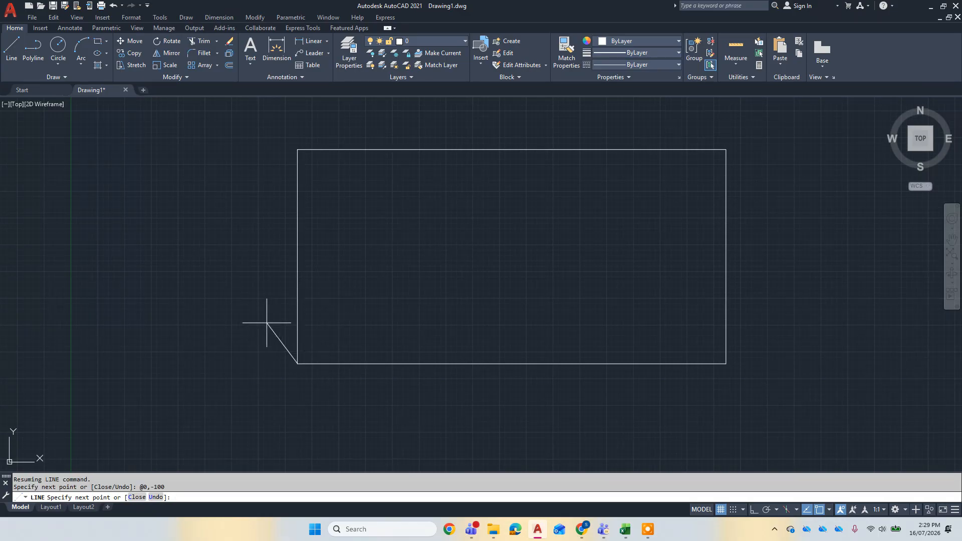
pyautogui.press('Return')
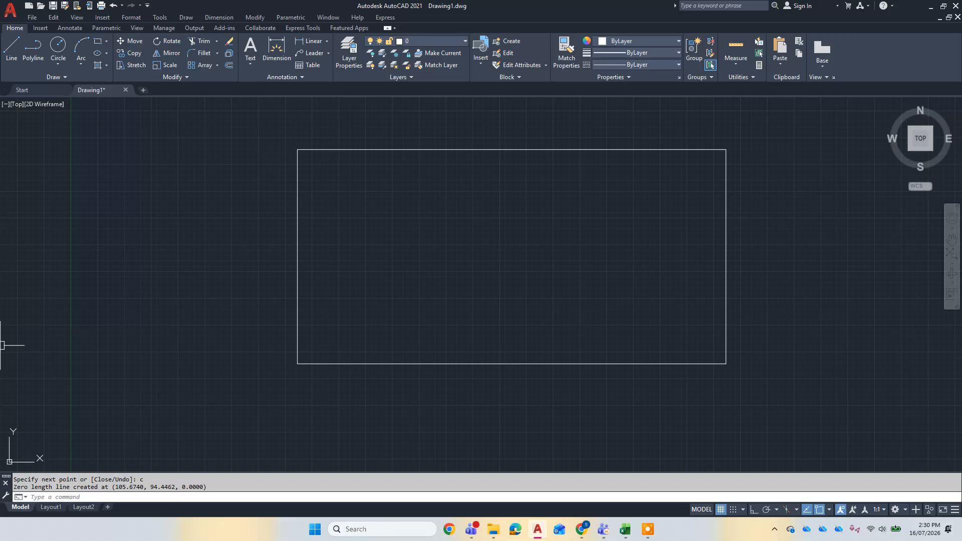
# - Erase the whole rectangle drawn with relative coordinates
pyautogui.click(749, 372)
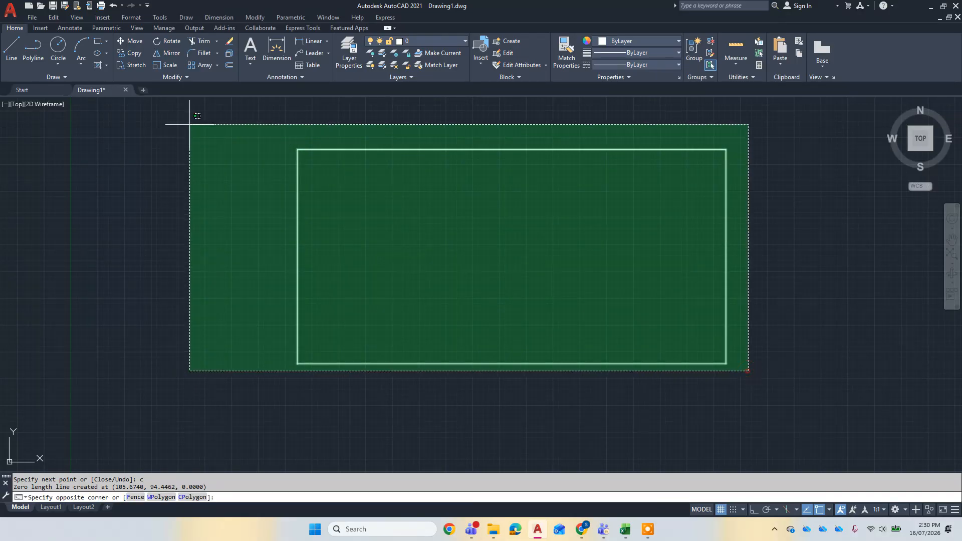
pyautogui.click(193, 121)
pyautogui.press('Delete')
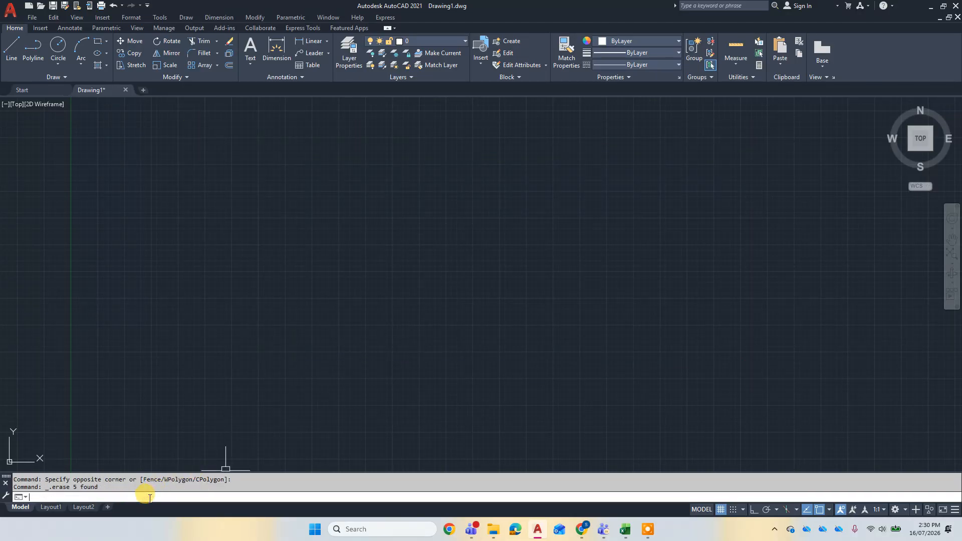
pyautogui.press('Return')
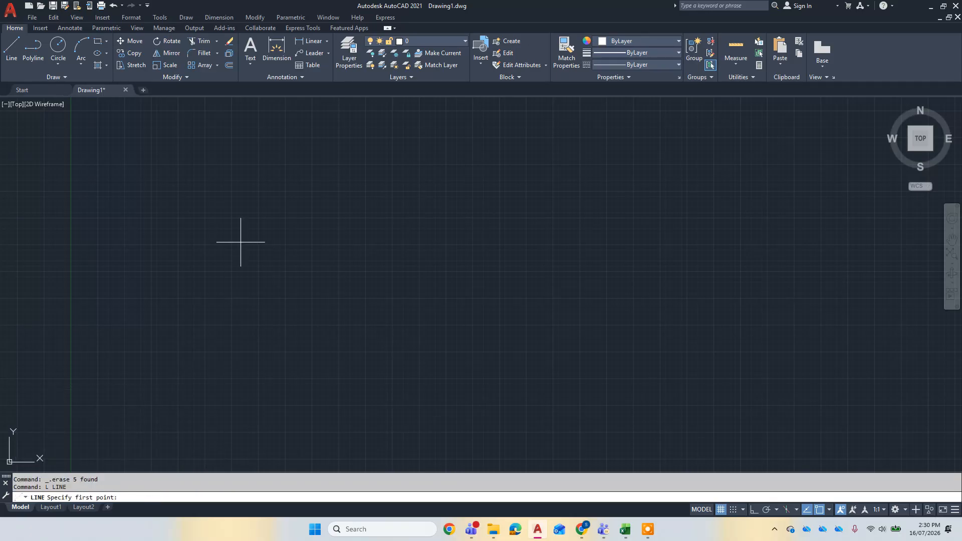
pyautogui.click(273, 257)
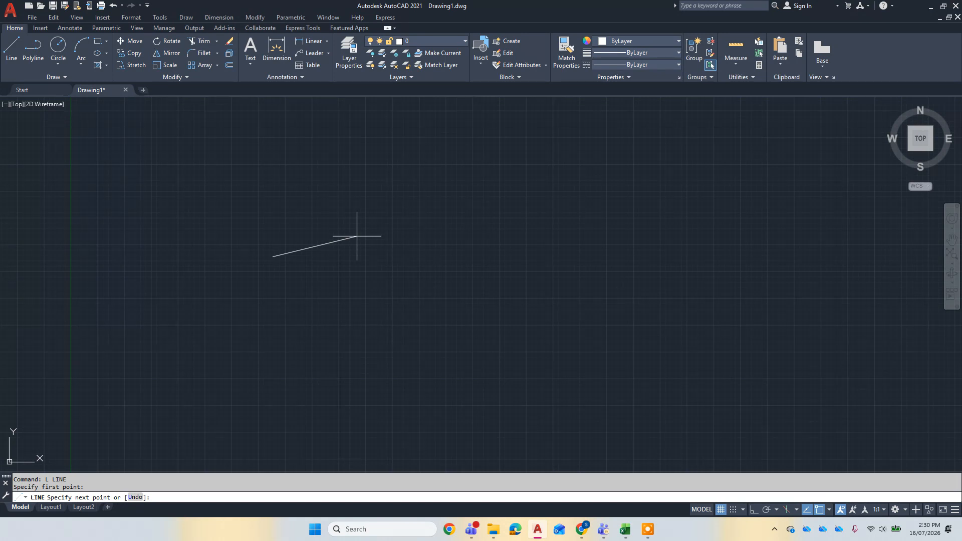
pyautogui.write('@200,0')
pyautogui.press('Return')
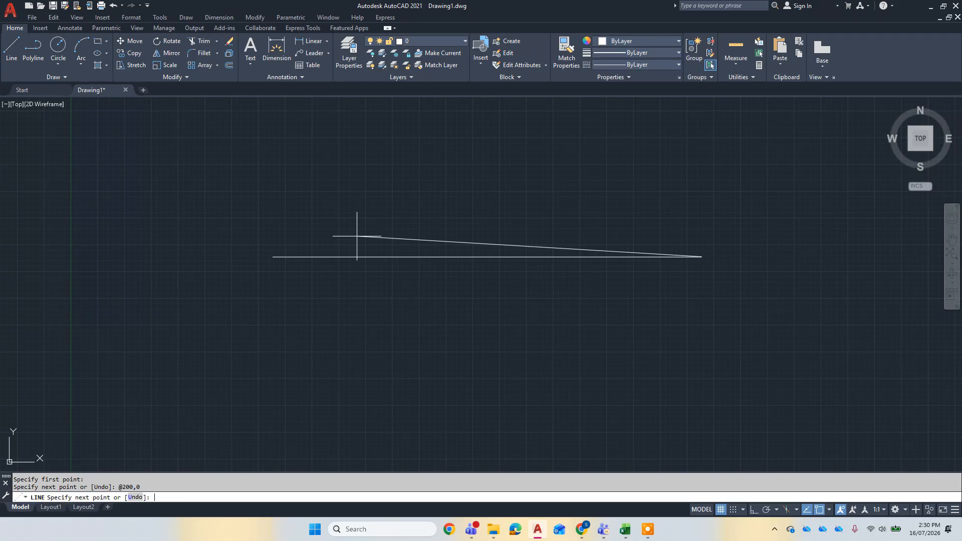
pyautogui.write('@0')
pyautogui.write(',100')
pyautogui.press('Return')
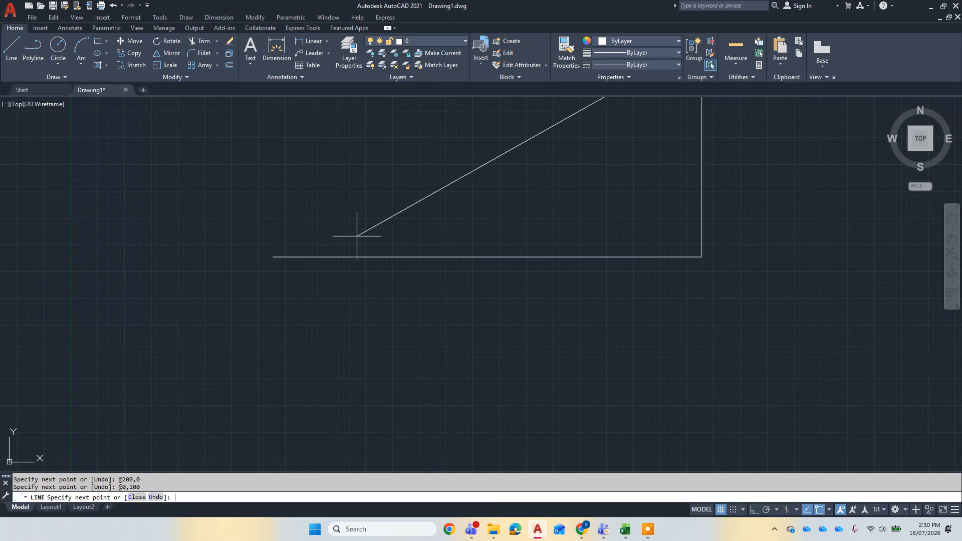
# - Draw the rectangle's top side leftward from the upper right corner with the relative coordinates @-200,0
pyautogui.scroll(-5, 578, 340)
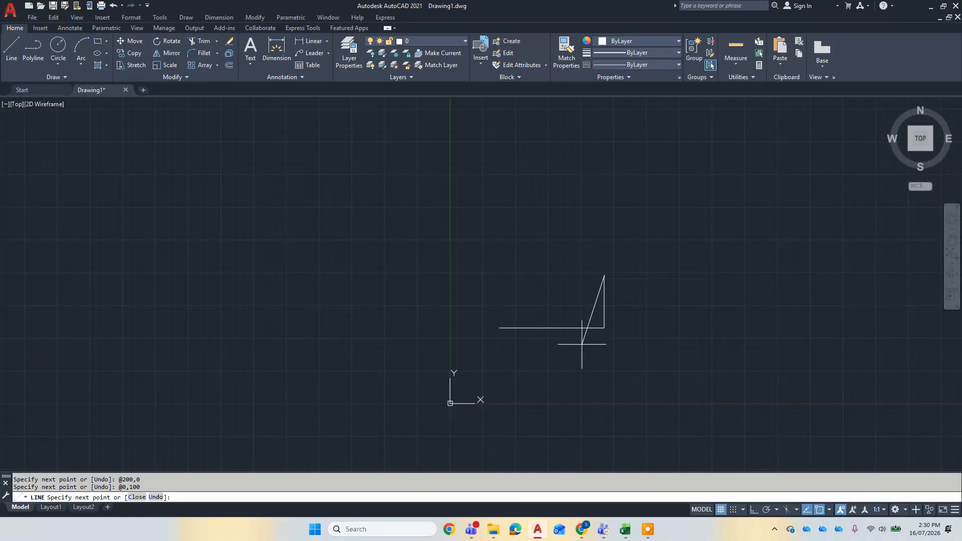
pyautogui.scroll(4, 607, 287)
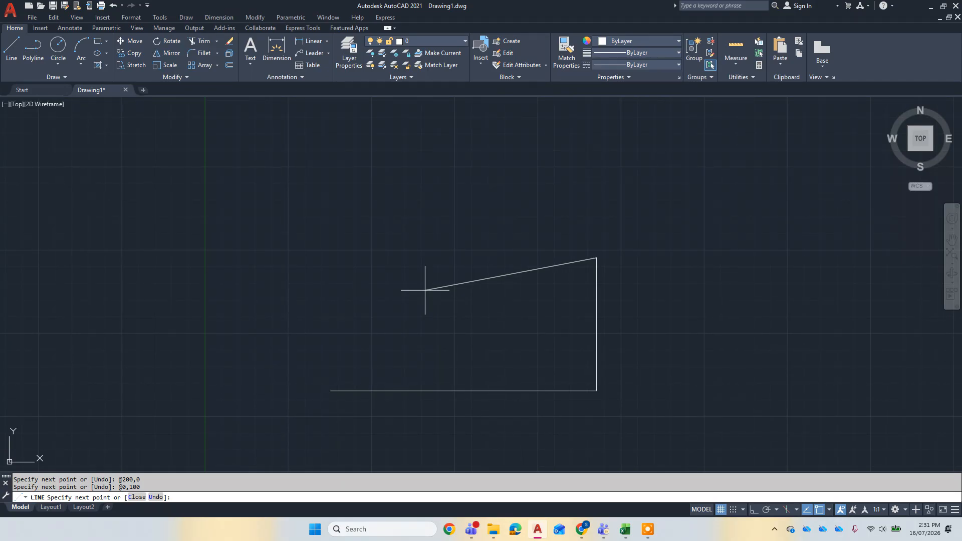
pyautogui.press('F8')
pyautogui.write('@')
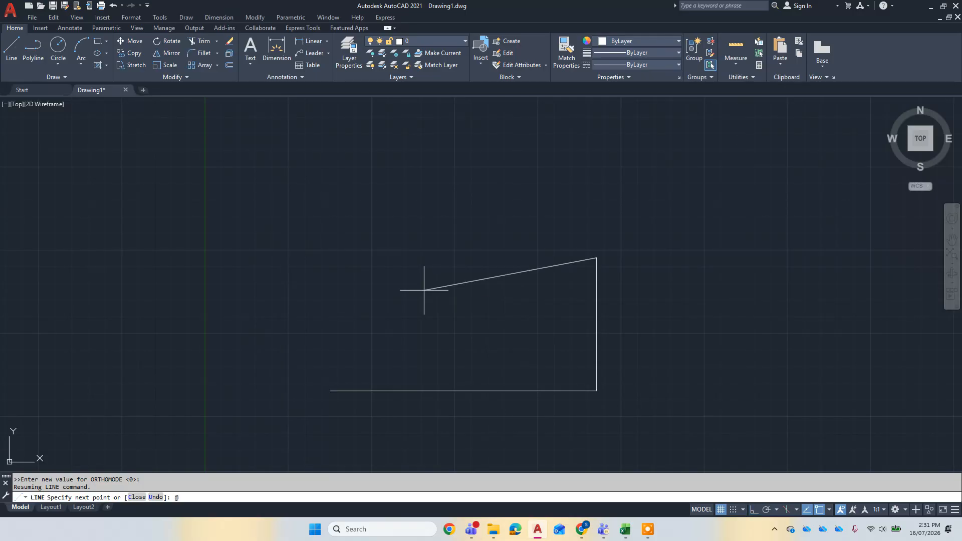
pyautogui.write('-200,0')
pyautogui.press('Return')
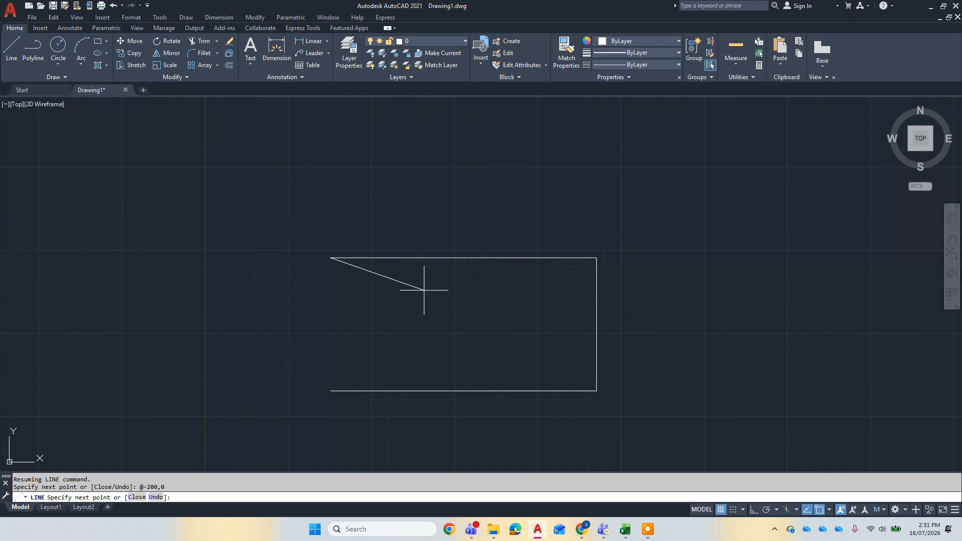
# - Draw the rectangle's left side down to the start point with @0,-100, and end the line with the Close option
pyautogui.scroll(-4, 424, 289)
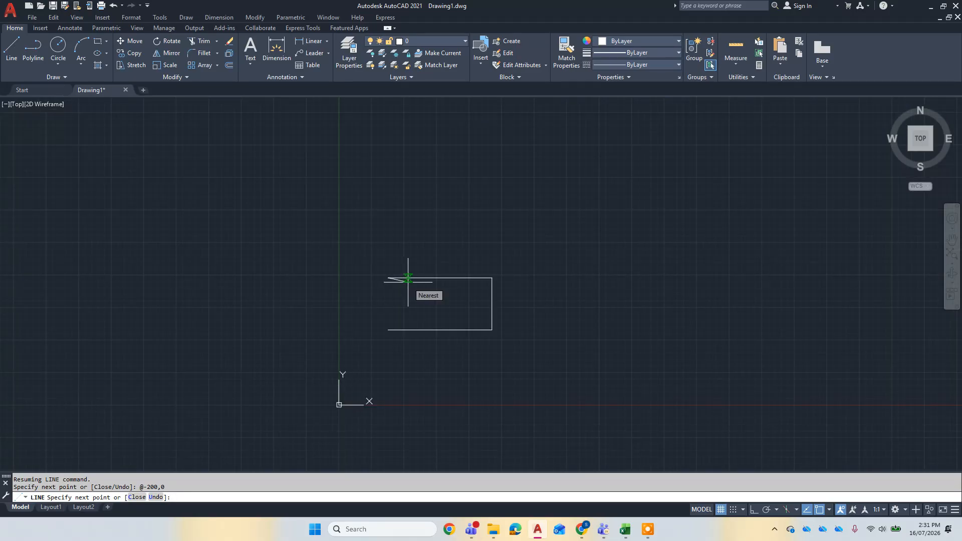
pyautogui.scroll(2, 405, 299)
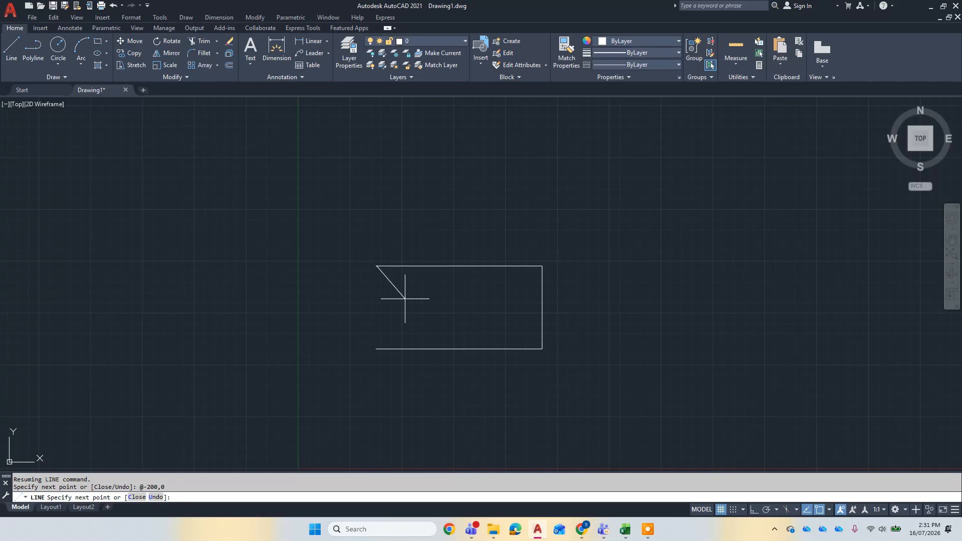
pyautogui.write('@0,-100')
pyautogui.press('Return')
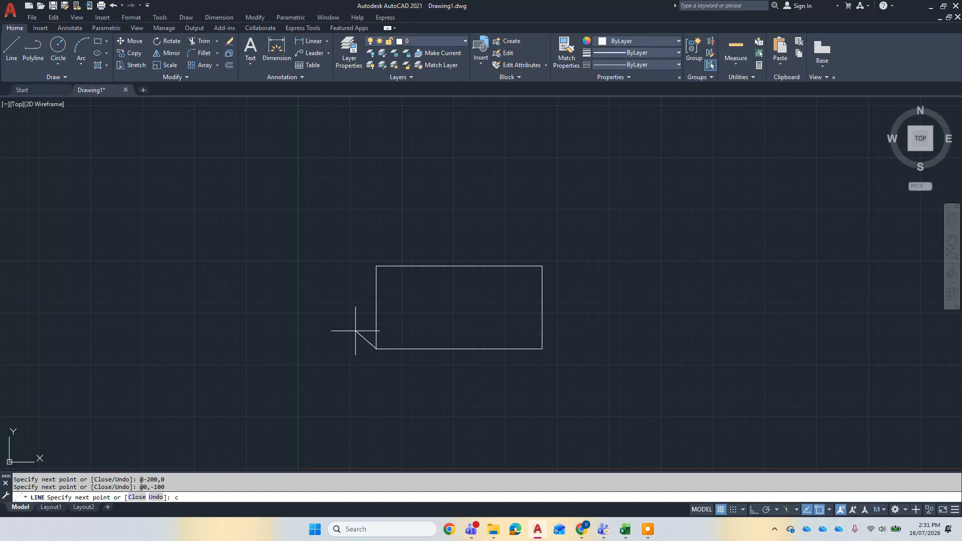
pyautogui.press('Return')
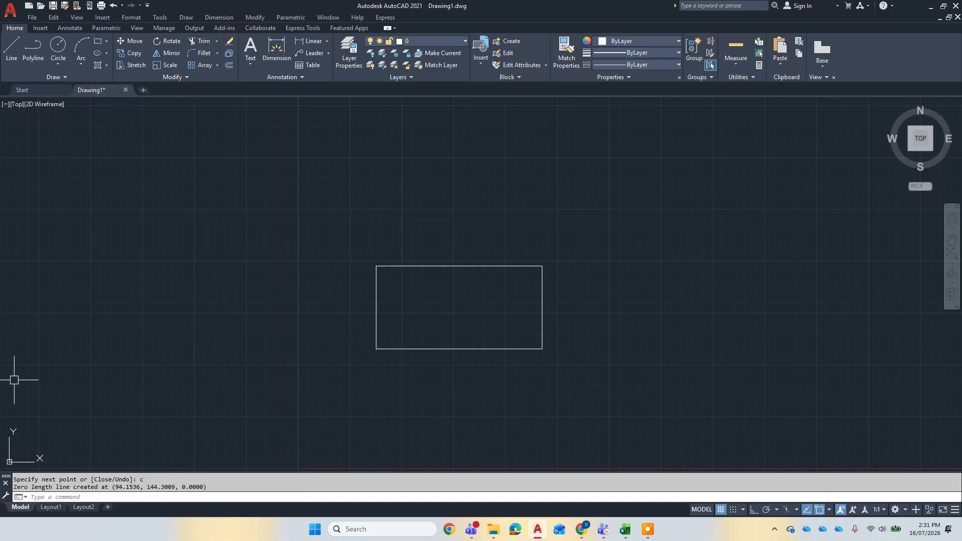